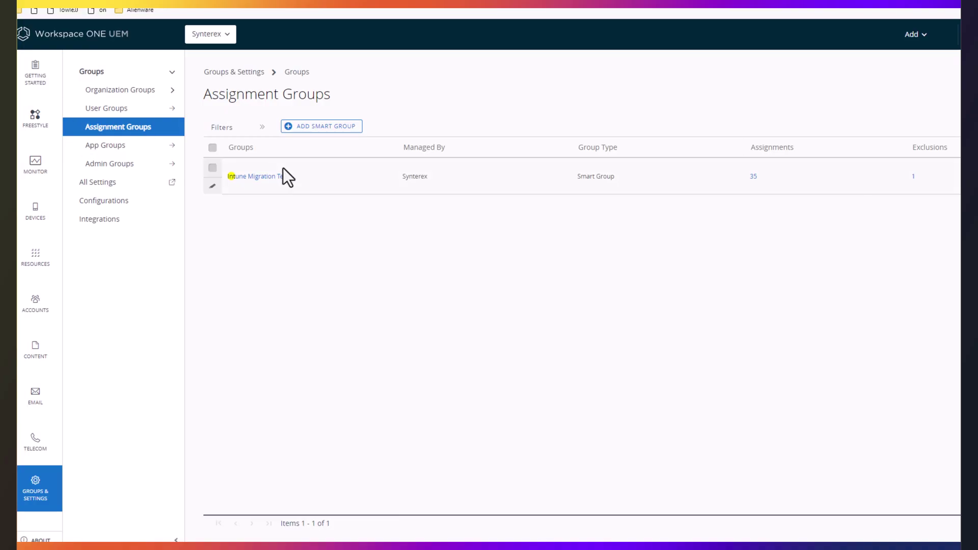
Add device DESKTOP-1DQOR7L to the Intune Migration Test smart group and save it.
{"action": "left_click", "coordinate": [266, 177]}
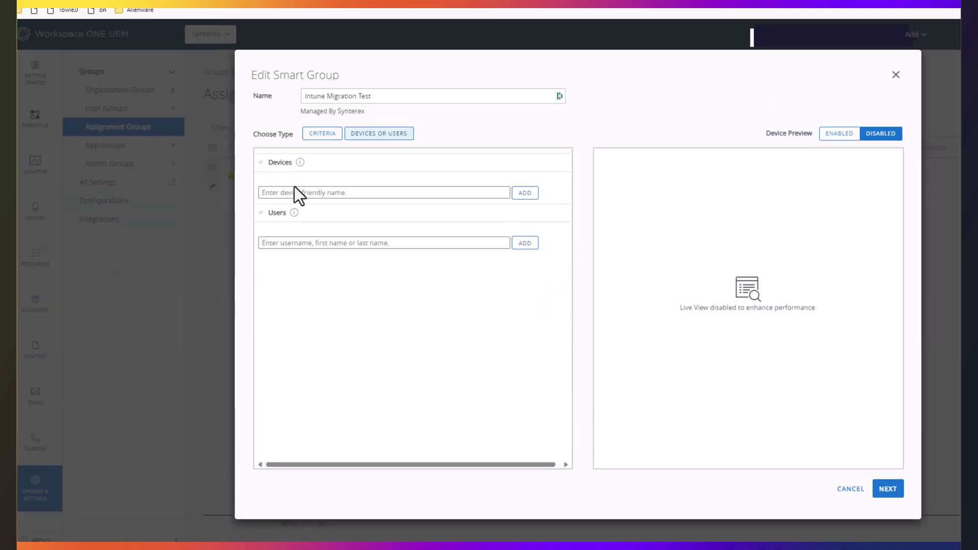
{"action": "left_click", "coordinate": [310, 189]}
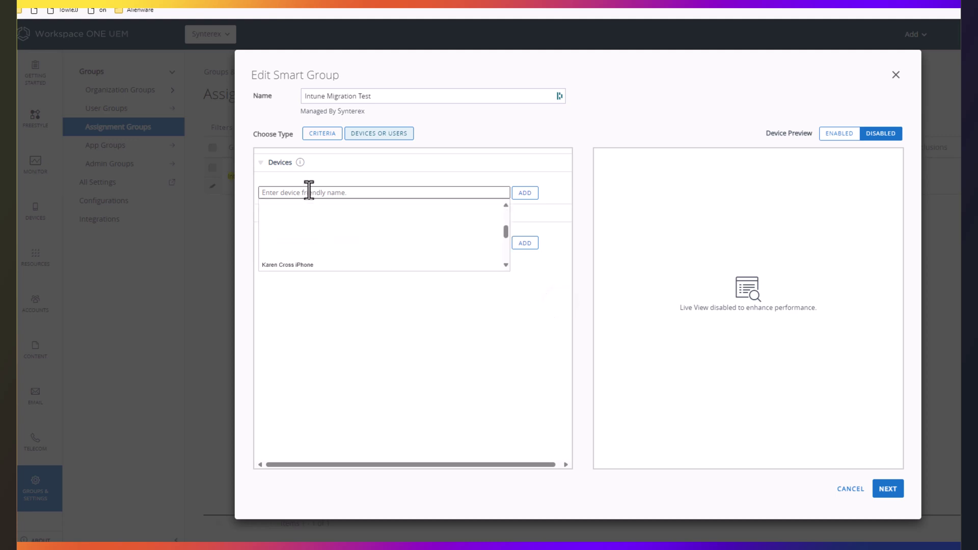
{"action": "type", "text": "DESKTOP-1DQOK7L"}
{"action": "left_click", "coordinate": [313, 206]}
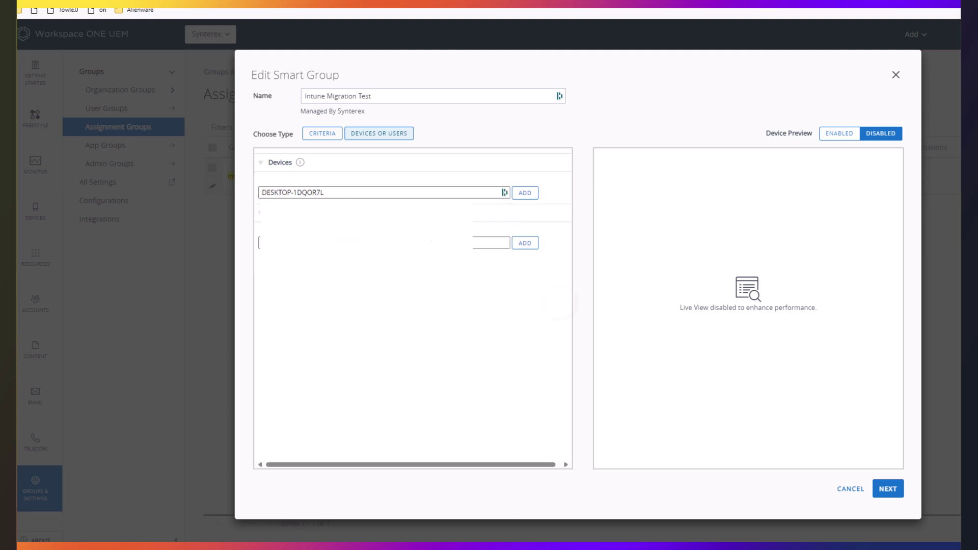
{"action": "left_click", "coordinate": [524, 193]}
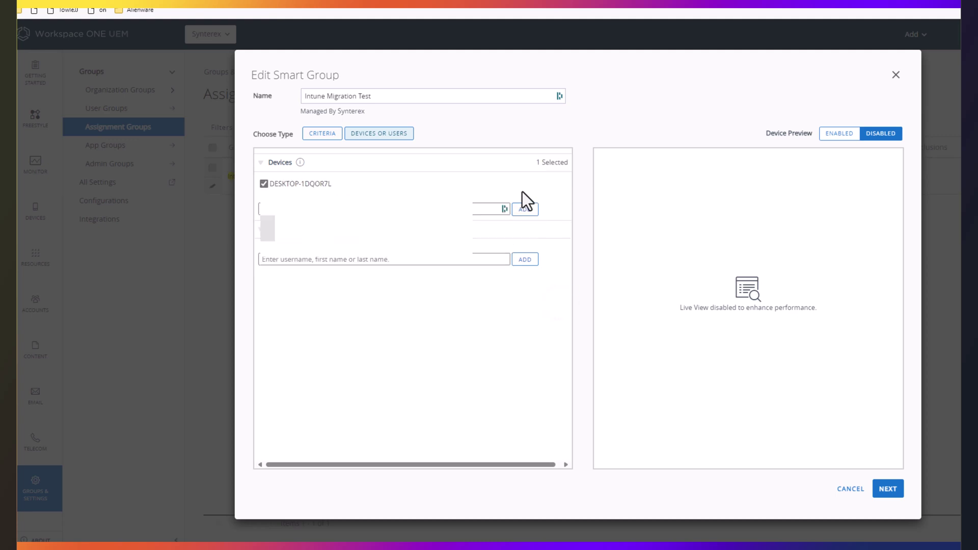
{"action": "left_click", "coordinate": [896, 490]}
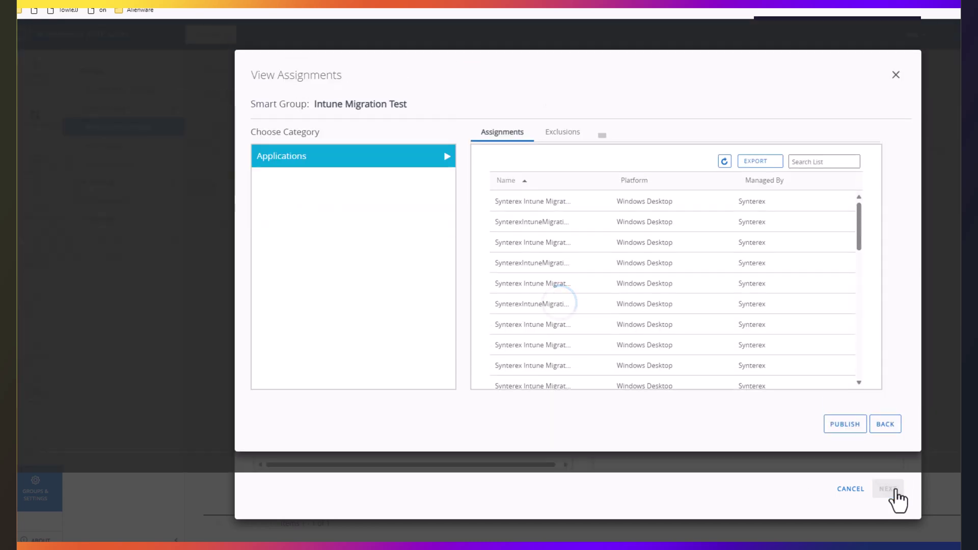
{"action": "left_click", "coordinate": [838, 489]}
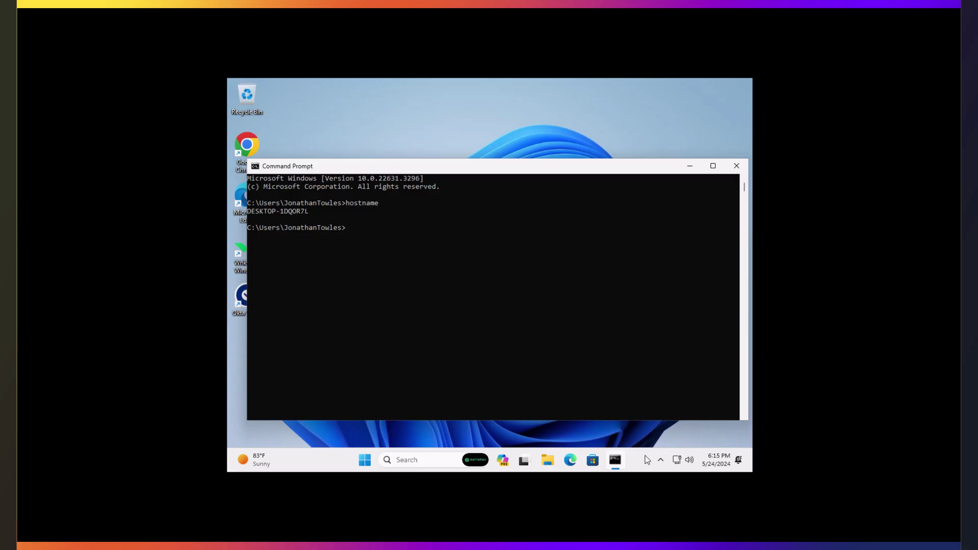
Glance at the hidden background apps, then bring up a File Explorer window.
{"action": "left_click", "coordinate": [661, 461]}
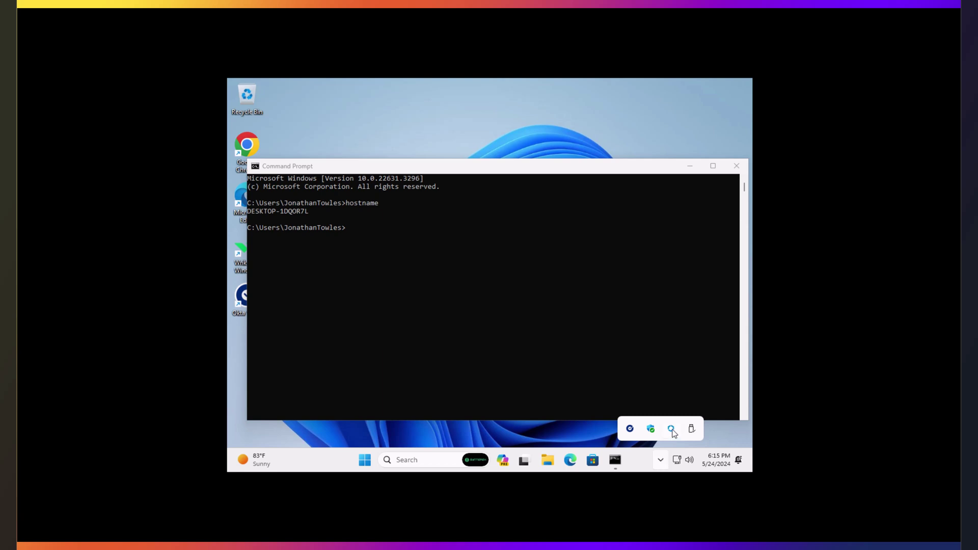
{"action": "left_click", "coordinate": [603, 436]}
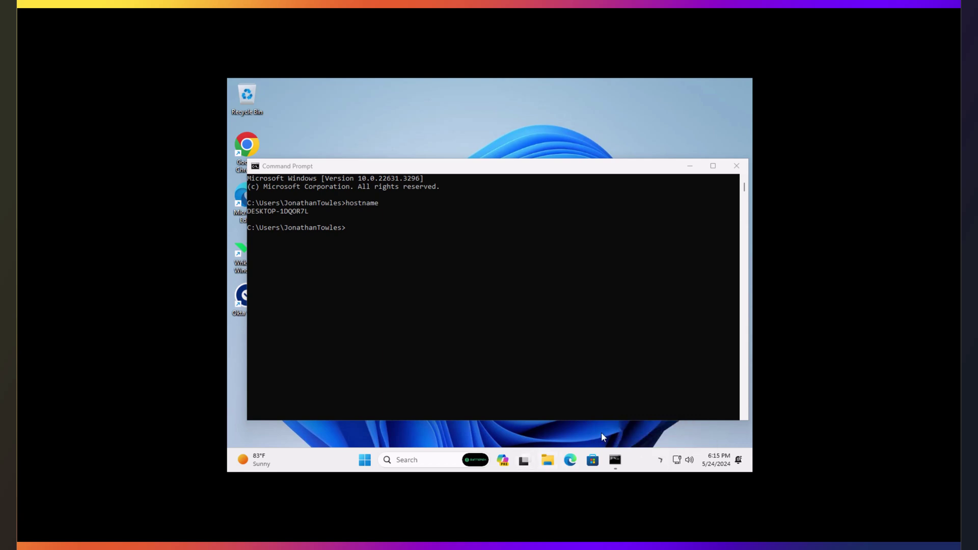
{"action": "left_click", "coordinate": [548, 459]}
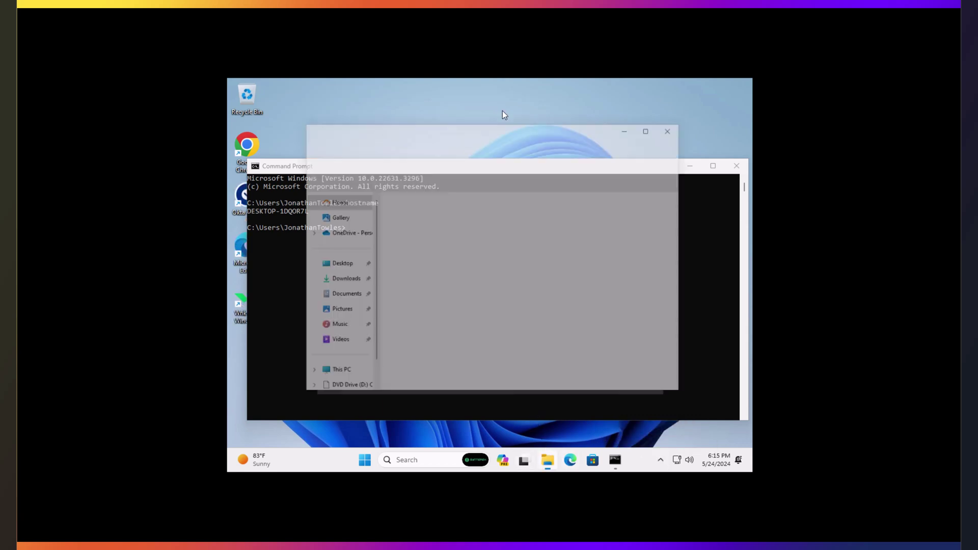
Navigate File Explorer to C:\ProgramData and scroll through its subfolders.
{"action": "left_click", "coordinate": [470, 146]}
{"action": "type", "text": "c"}
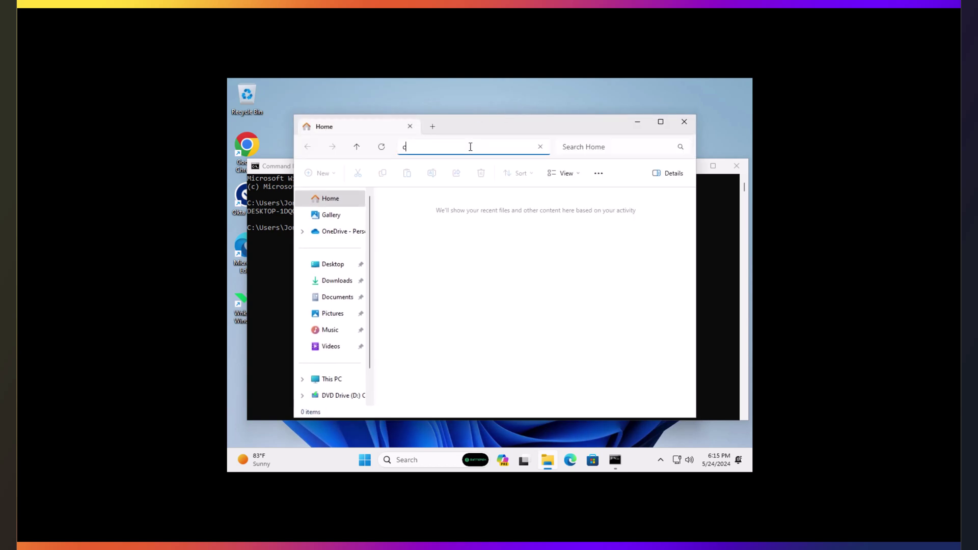
{"action": "type", "text": ":\\prog"}
{"action": "key", "text": "BackSpace"}
{"action": "key", "text": "BackSpace"}
{"action": "key", "text": "BackSpace"}
{"action": "key", "text": "BackSpace"}
{"action": "key", "text": "BackSpace"}
{"action": "type", "text": "\\[r"}
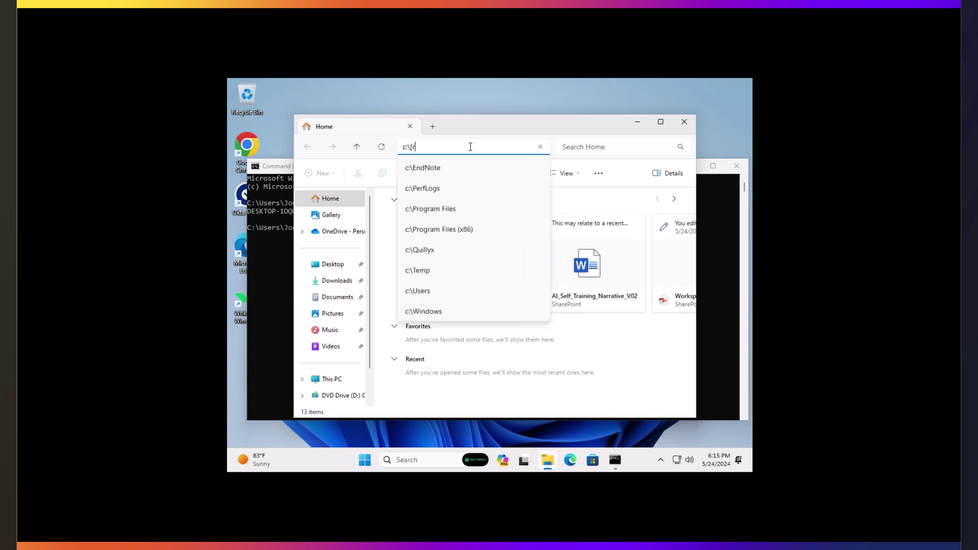
{"action": "key", "text": "BackSpace"}
{"action": "key", "text": "BackSpace"}
{"action": "type", "text": "program"}
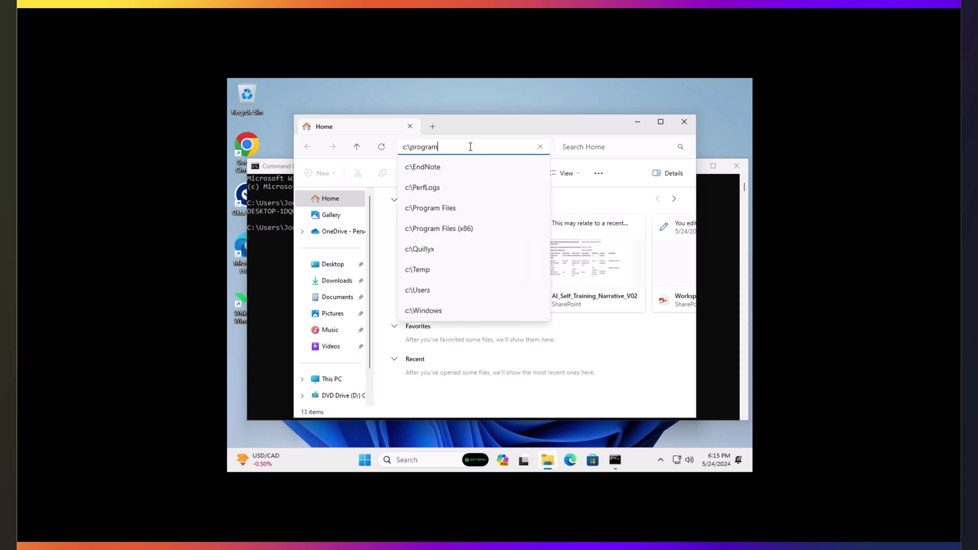
{"action": "type", "text": "data"}
{"action": "key", "text": "Return"}
{"action": "scroll", "coordinate": [541, 306], "scroll_direction": "down", "scroll_amount": 3}
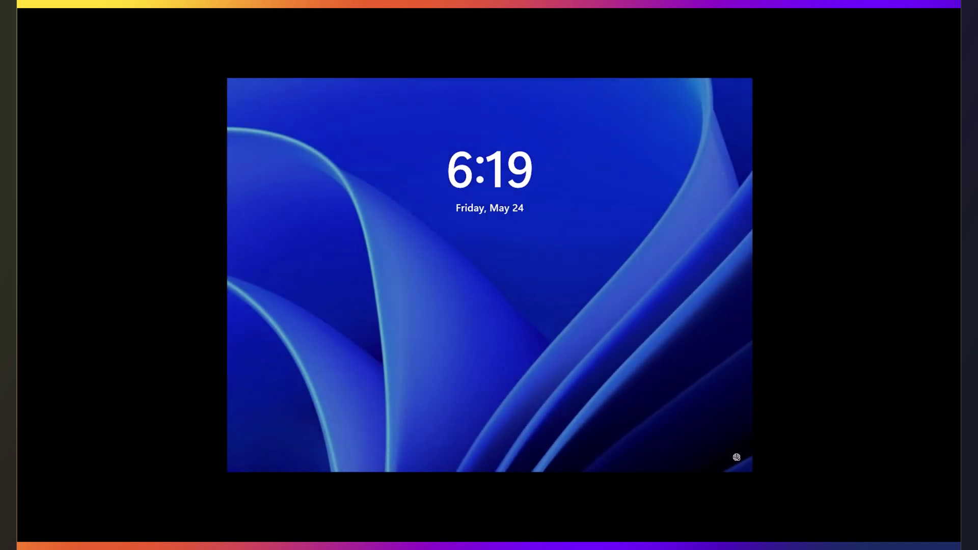
Accept the Join synterex.com notice and sign in with the account password to begin migrating.
{"action": "left_click", "coordinate": [572, 248]}
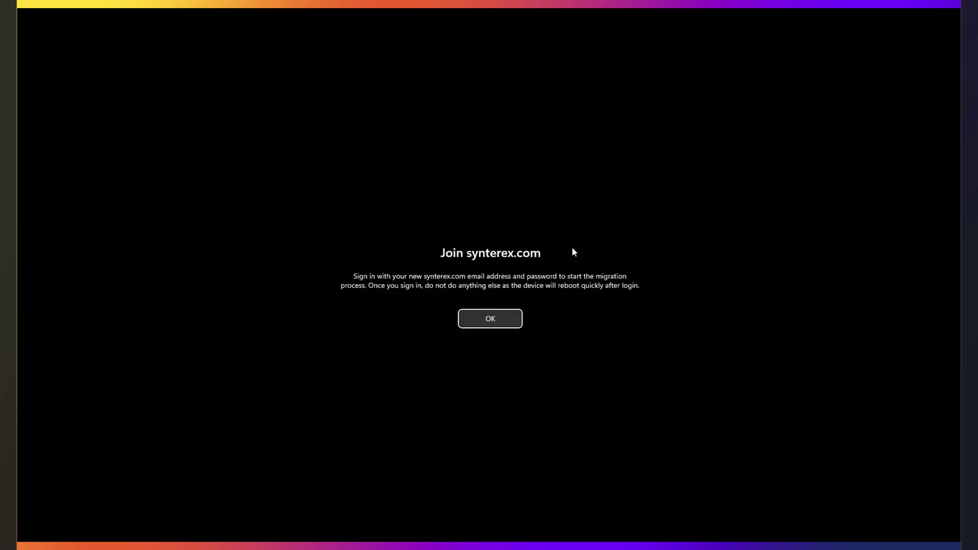
{"action": "left_click", "coordinate": [485, 324]}
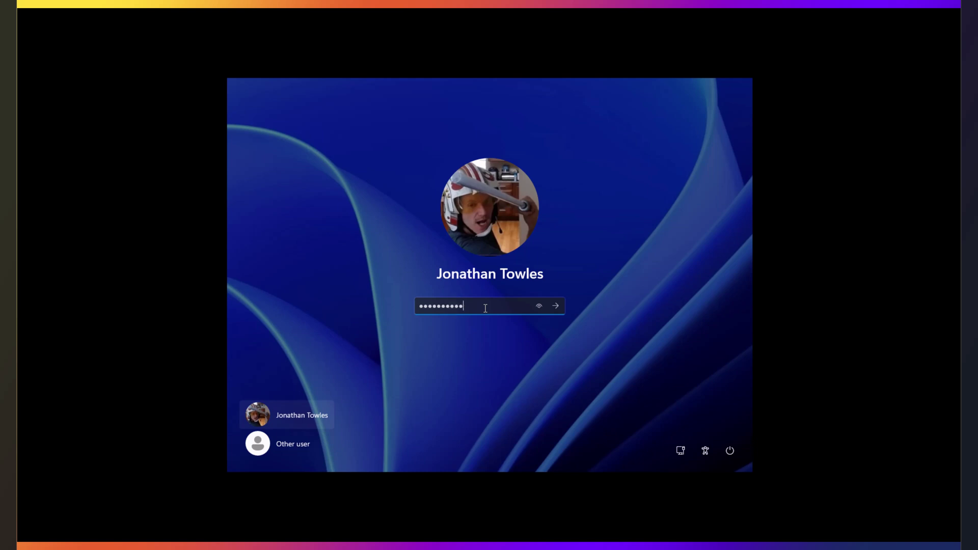
{"action": "type", "text": "•••••"}
{"action": "key", "text": "Return"}
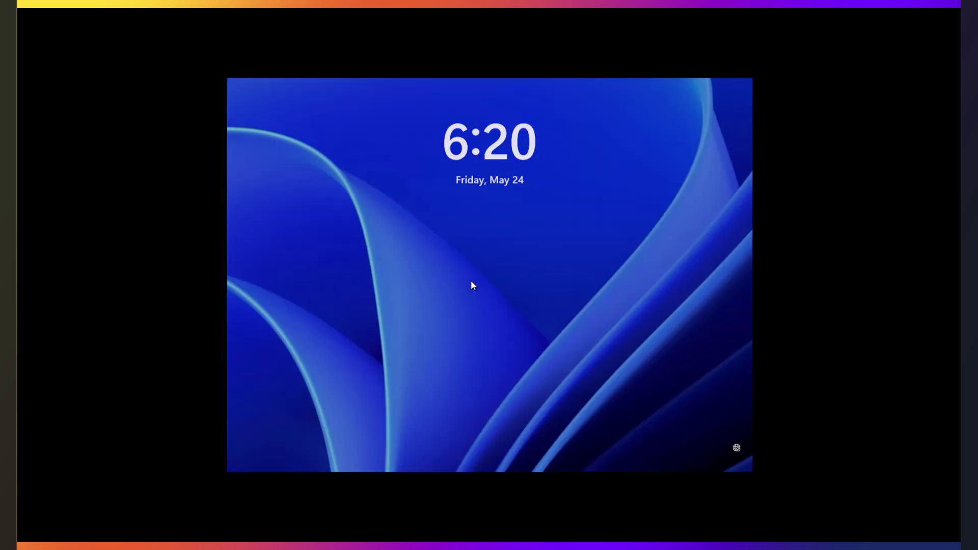
Accept the Welcome to synterex.com message after reboot and enter the account password.
{"action": "left_click", "coordinate": [471, 280]}
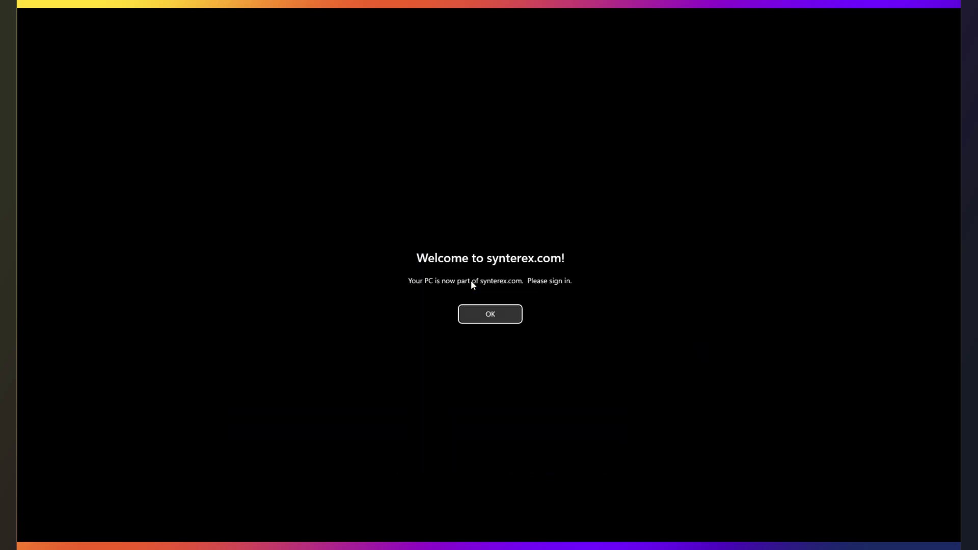
{"action": "left_click", "coordinate": [487, 321]}
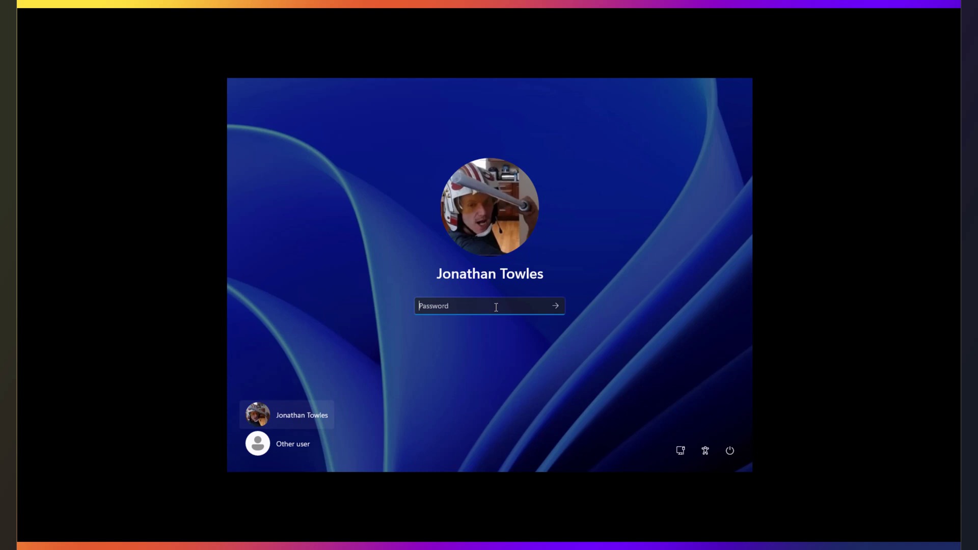
{"action": "type", "text": "•••••••••••••••"}
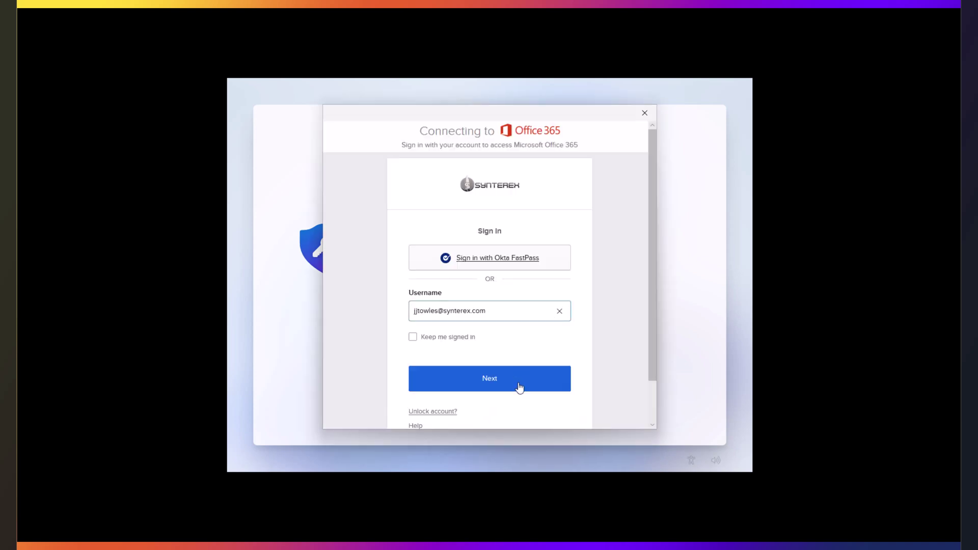
Submit the work username, approve the Okta Verify push, and create and confirm a Windows Hello PIN.
{"action": "left_click", "coordinate": [519, 388]}
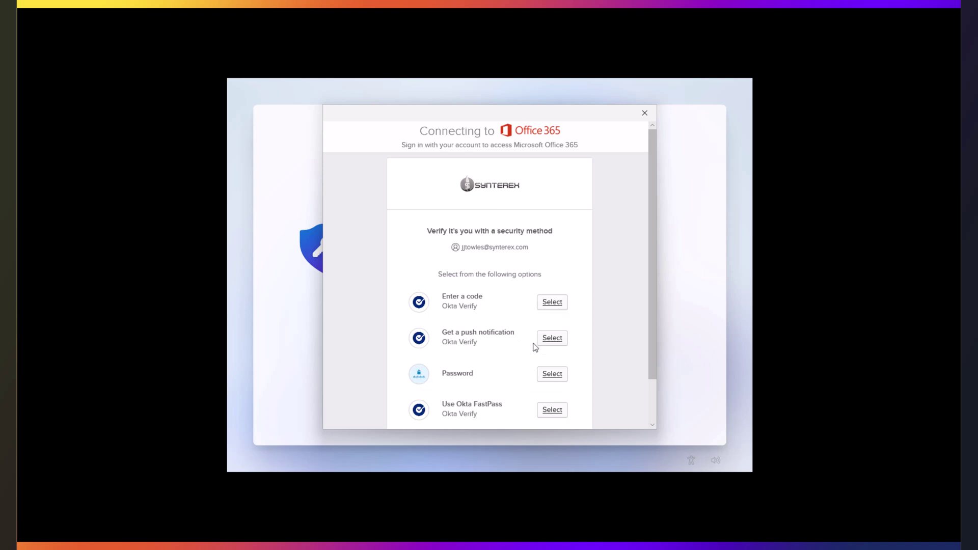
{"action": "left_click", "coordinate": [551, 338]}
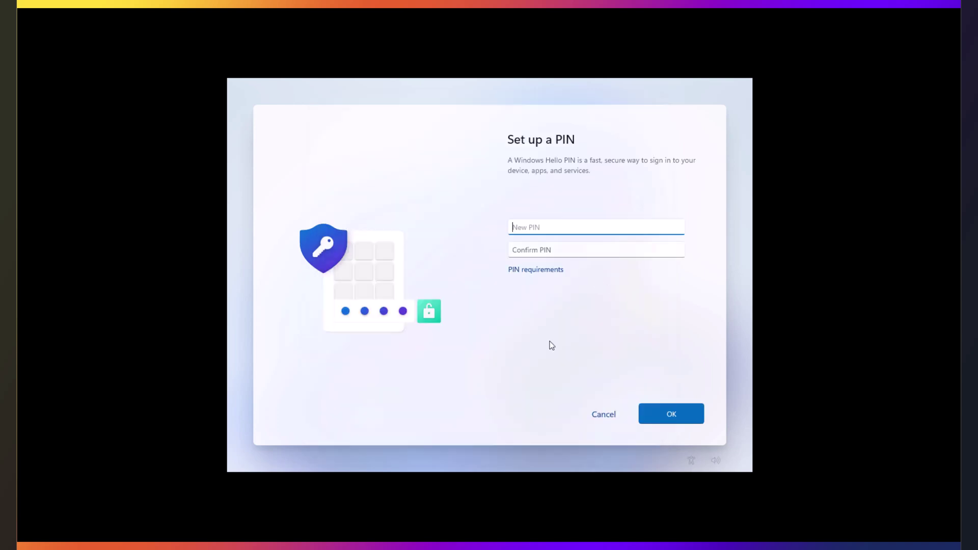
{"action": "type", "text": "123456"}
{"action": "left_click", "coordinate": [560, 251]}
{"action": "type", "text": "123456"}
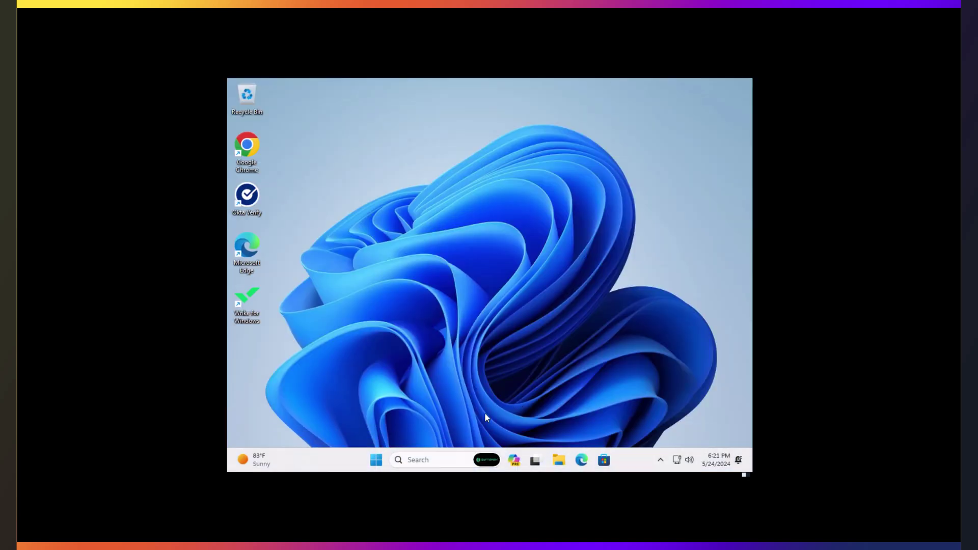
Find and open the Access work or school settings page through Start search.
{"action": "left_click", "coordinate": [376, 461]}
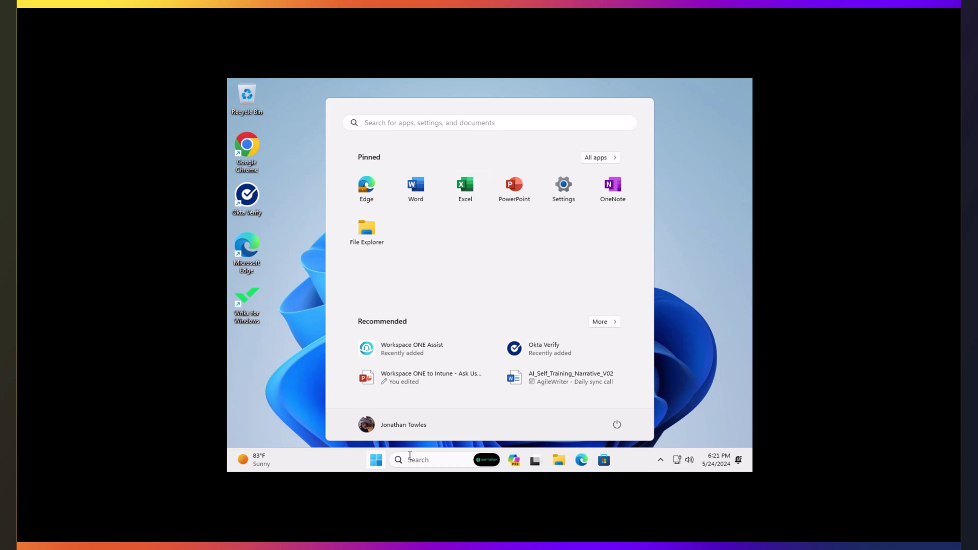
{"action": "left_click", "coordinate": [454, 126]}
{"action": "type", "text": "acces"}
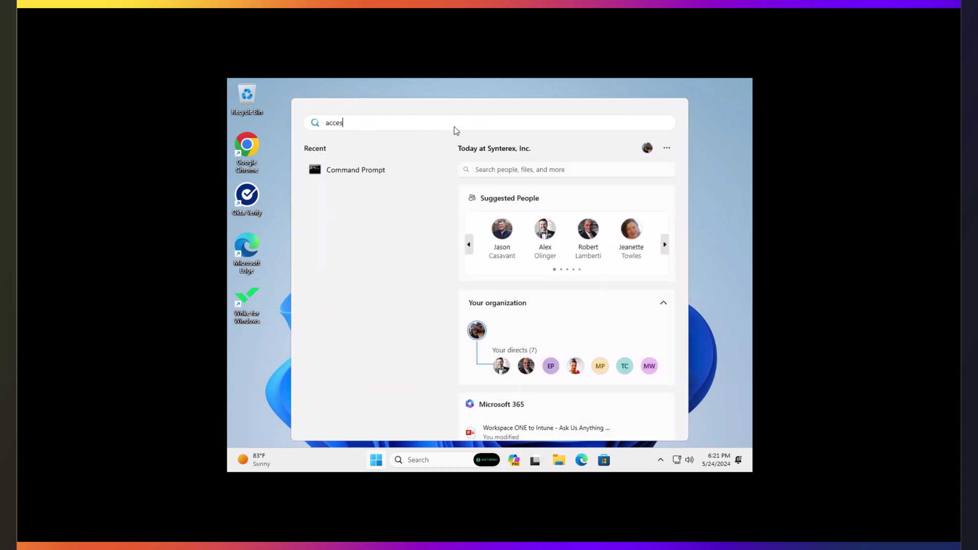
{"action": "type", "text": "s w"}
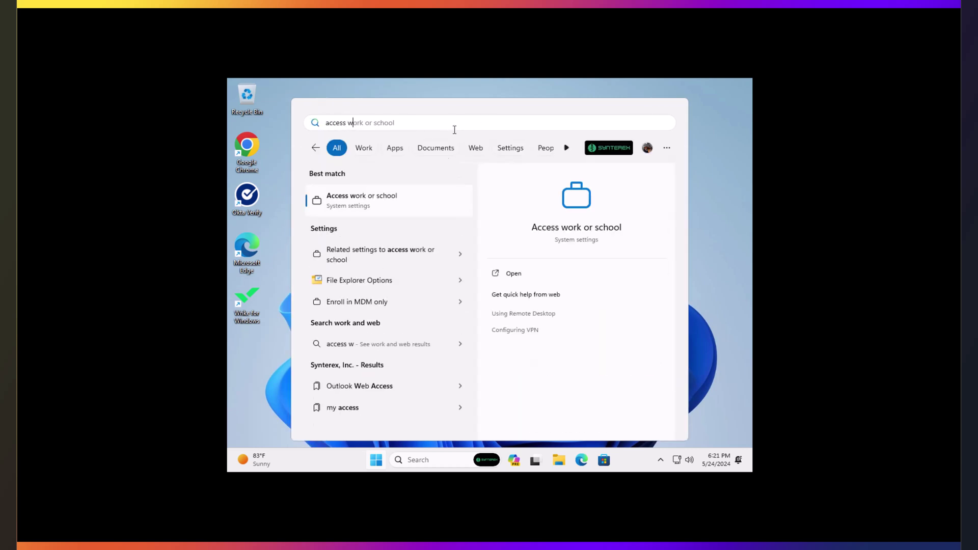
{"action": "left_click", "coordinate": [417, 209]}
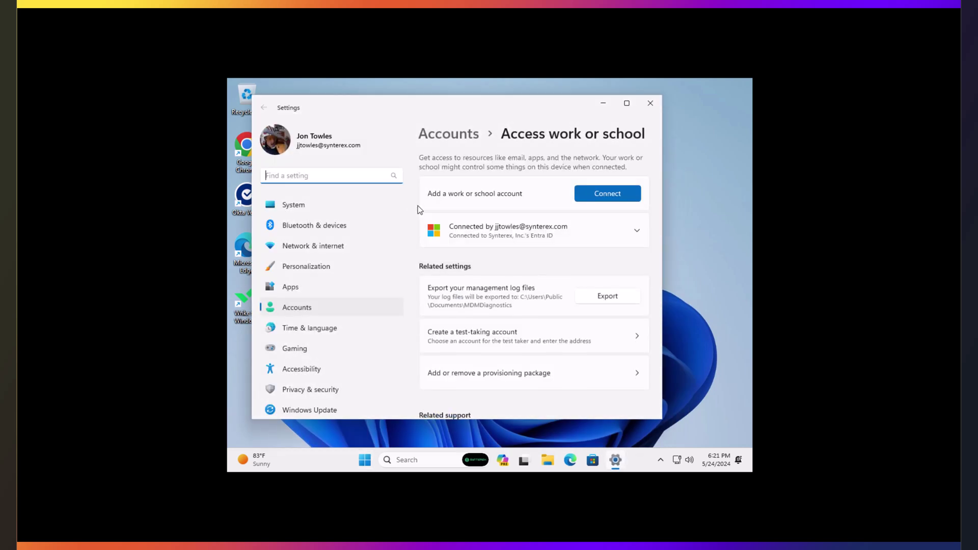
Review the work account's Info showing Synterex, Inc. management and sync status, then close Settings.
{"action": "left_click", "coordinate": [637, 229]}
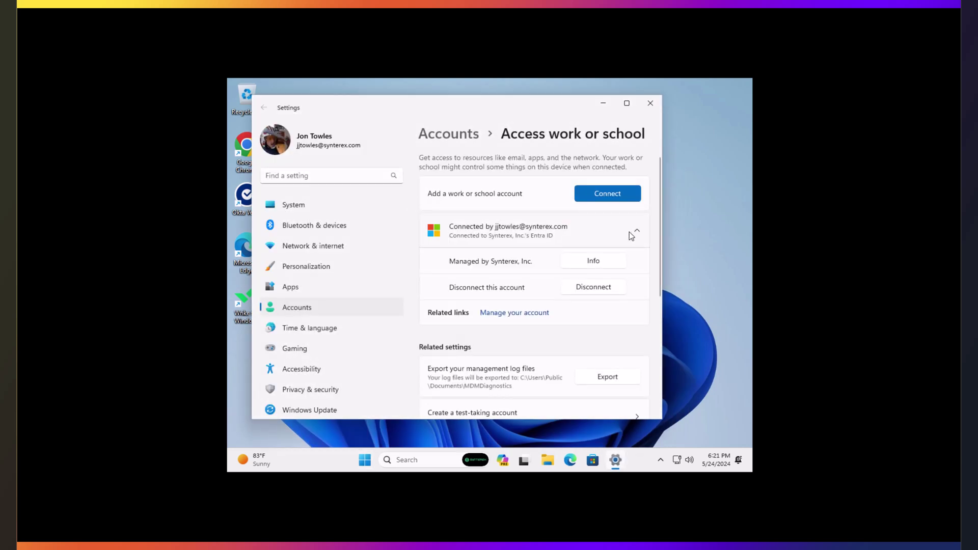
{"action": "left_click", "coordinate": [608, 263]}
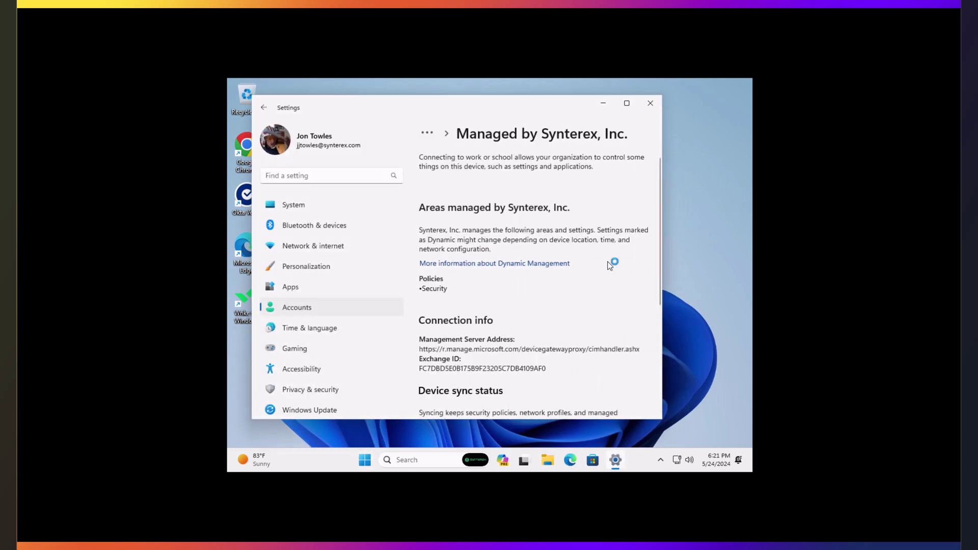
{"action": "scroll", "coordinate": [544, 310], "scroll_direction": "down", "scroll_amount": 2}
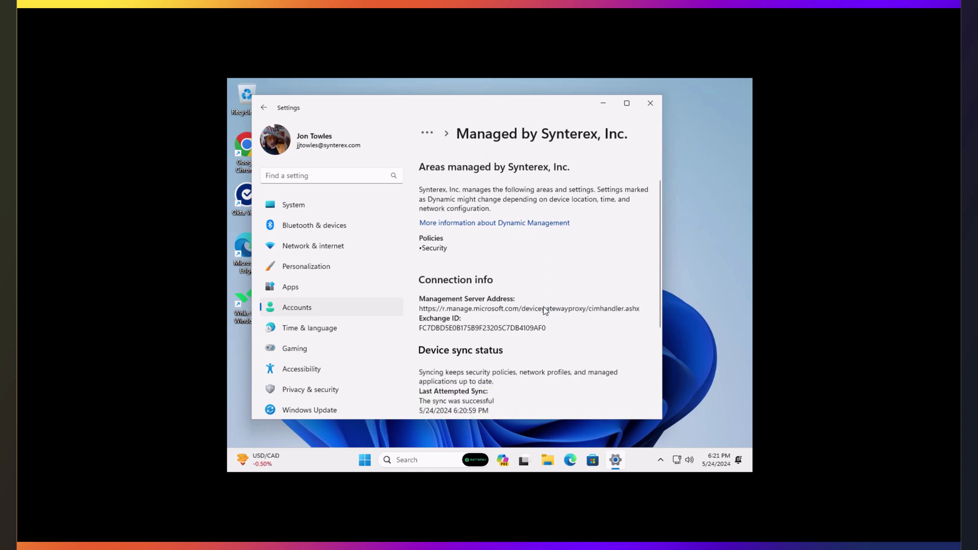
{"action": "scroll", "coordinate": [545, 311], "scroll_direction": "down", "scroll_amount": 3}
{"action": "scroll", "coordinate": [532, 300], "scroll_direction": "up", "scroll_amount": 4}
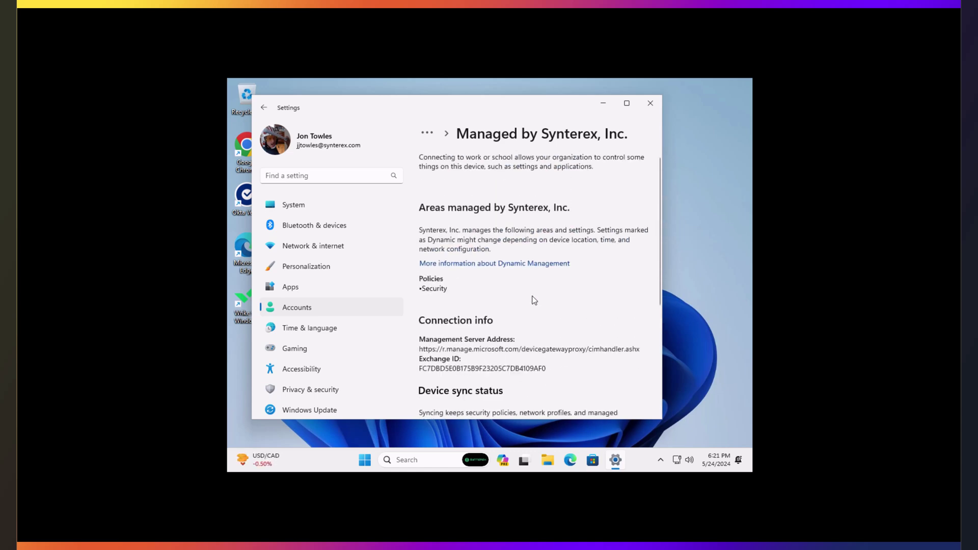
{"action": "left_click", "coordinate": [657, 108]}
{"action": "left_click", "coordinate": [381, 460]}
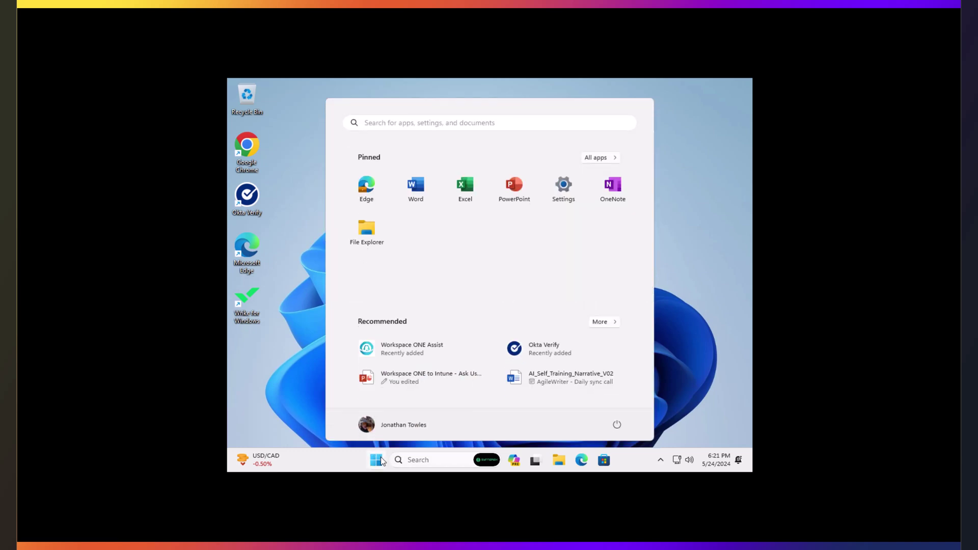
{"action": "left_click", "coordinate": [616, 322]}
{"action": "scroll", "coordinate": [523, 321], "scroll_direction": "down", "scroll_amount": 5}
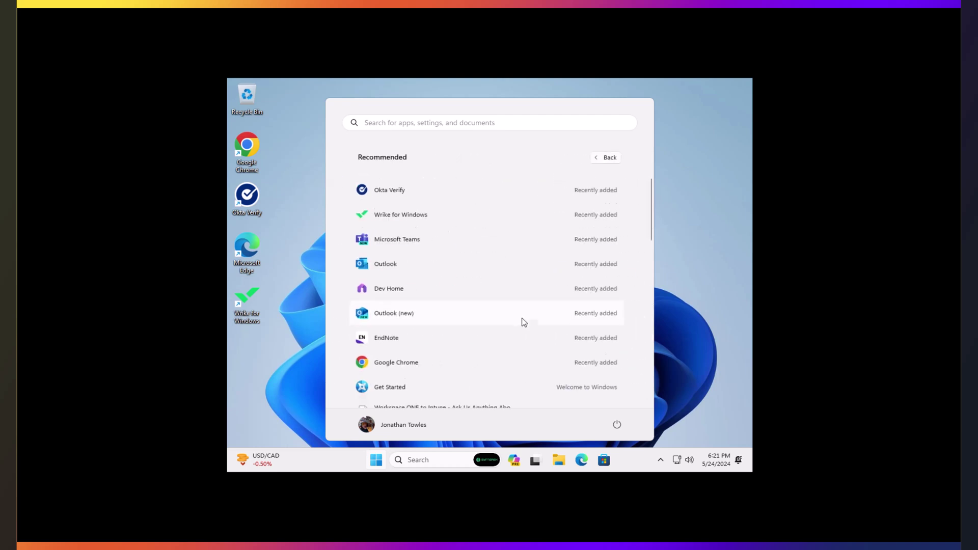
{"action": "scroll", "coordinate": [522, 321], "scroll_direction": "up", "scroll_amount": 5}
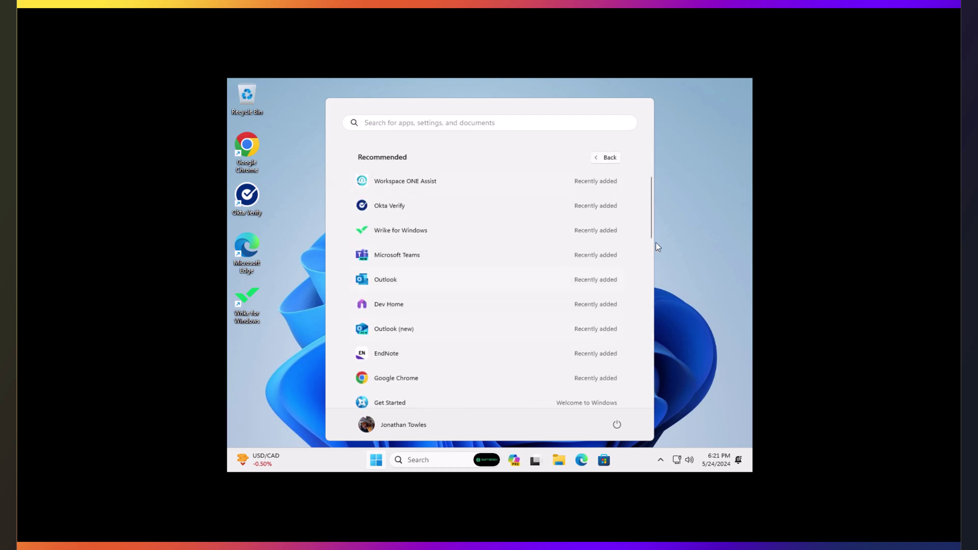
{"action": "left_click", "coordinate": [682, 228]}
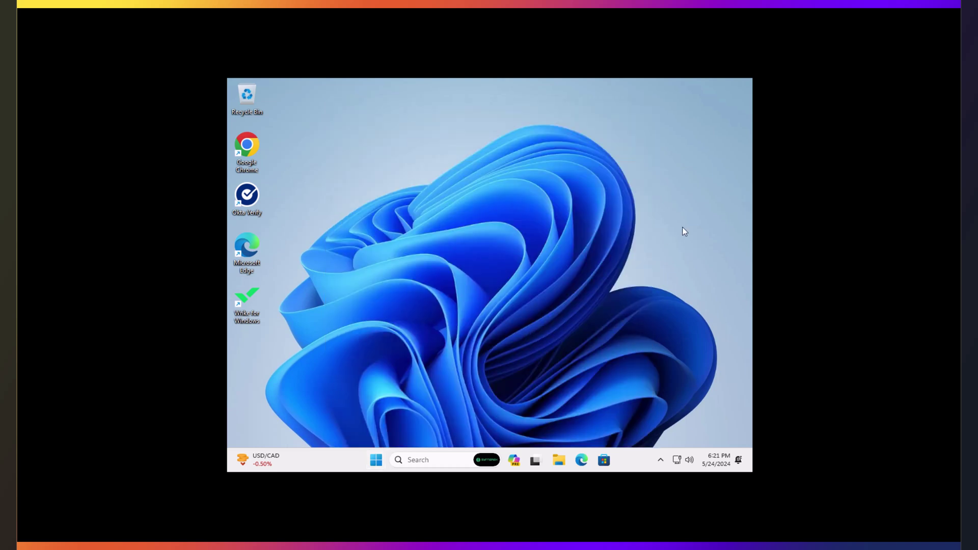
{"action": "left_click", "coordinate": [380, 459]}
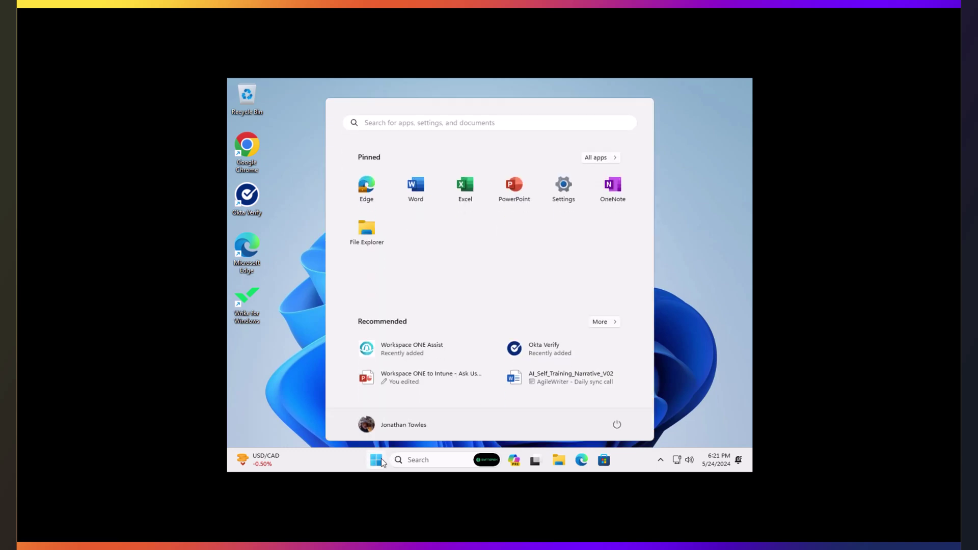
{"action": "left_click", "coordinate": [380, 460]}
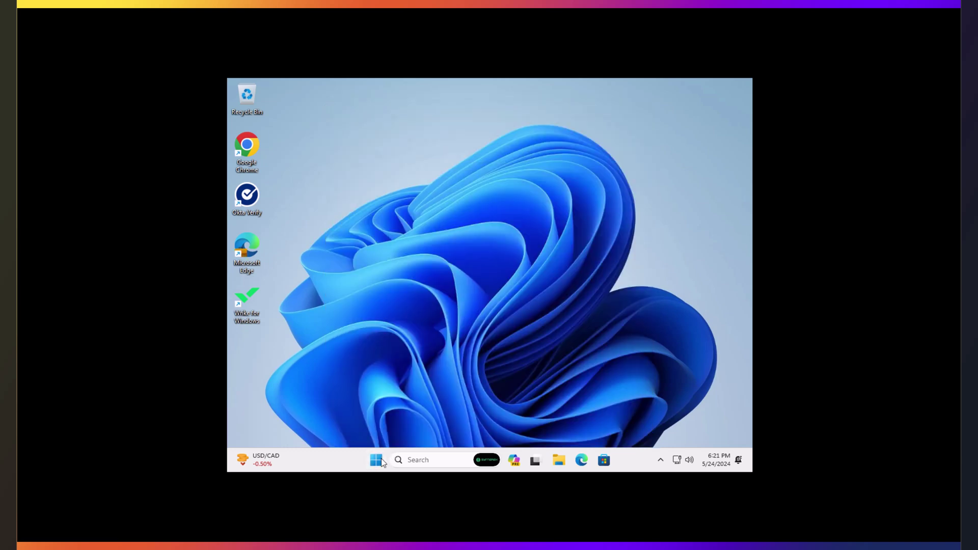
Open C:\Temp\Logs via search and check Start for the new Intune Management Extension entry.
{"action": "left_click", "coordinate": [415, 459]}
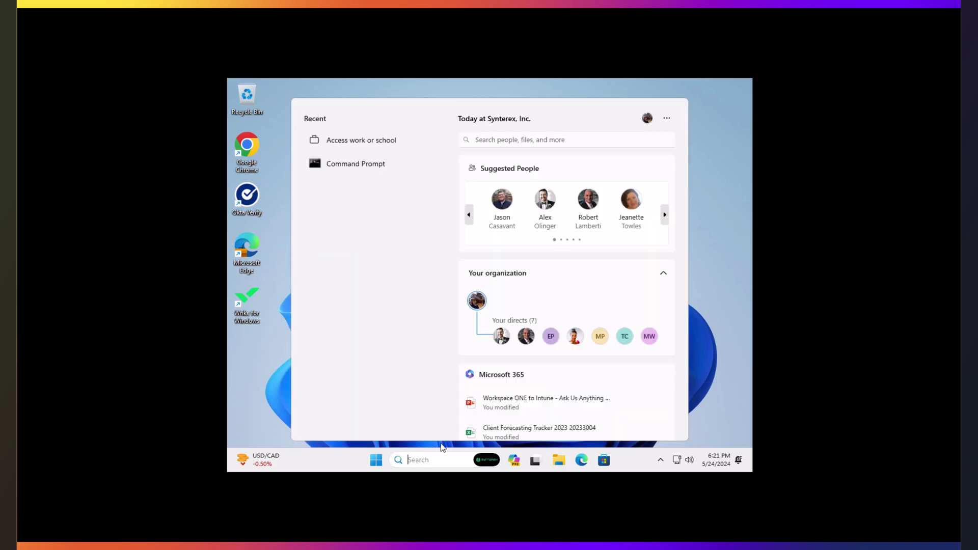
{"action": "type", "text": "c:\temp"}
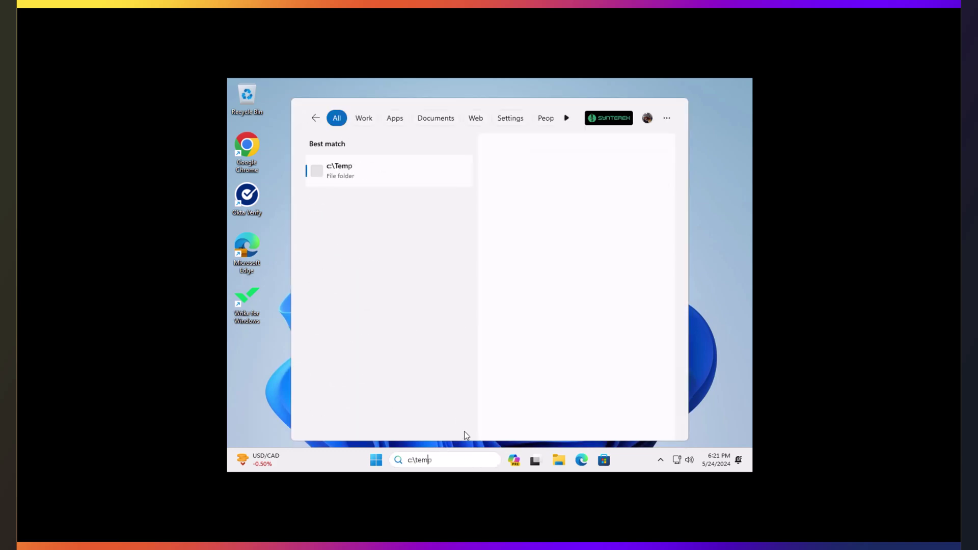
{"action": "key", "text": "Return"}
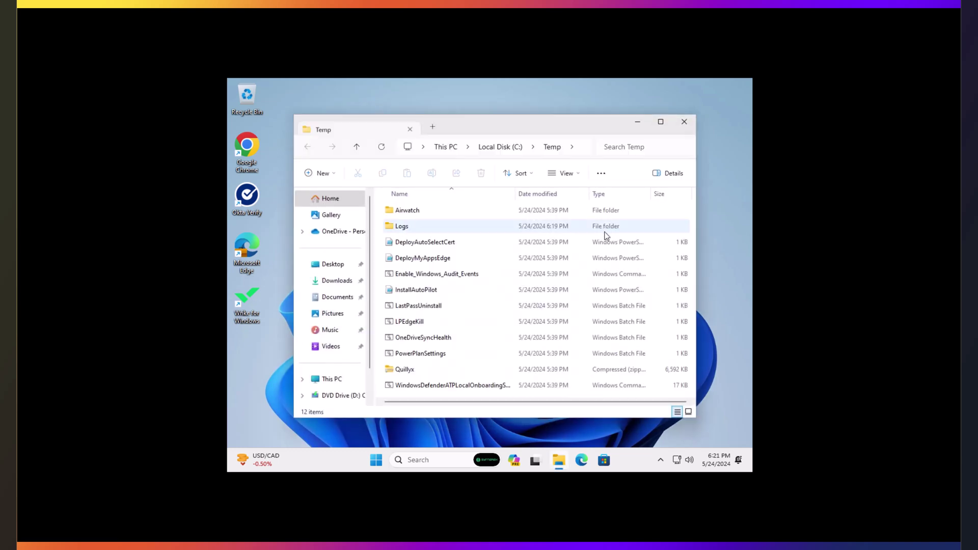
{"action": "double_click", "coordinate": [440, 228]}
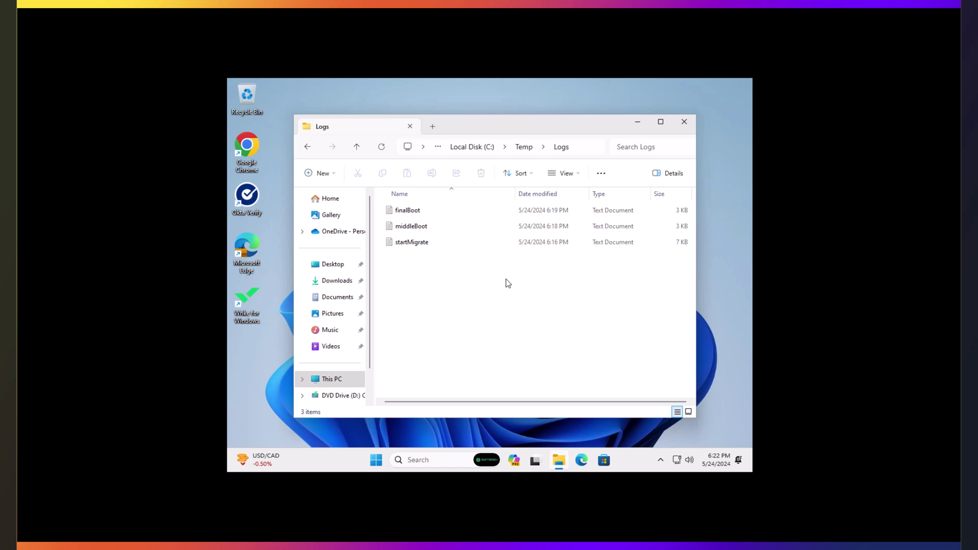
{"action": "left_click", "coordinate": [377, 460]}
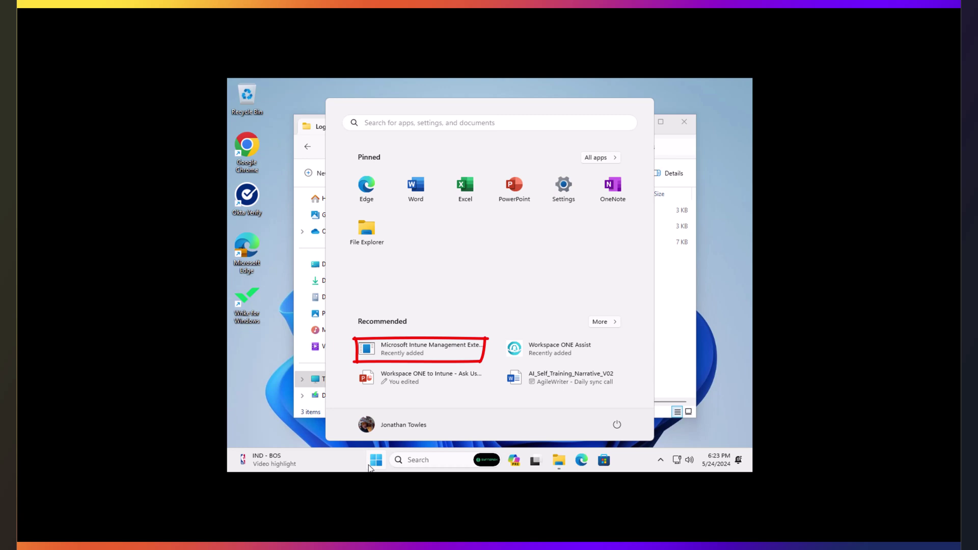
{"action": "left_click", "coordinate": [371, 465]}
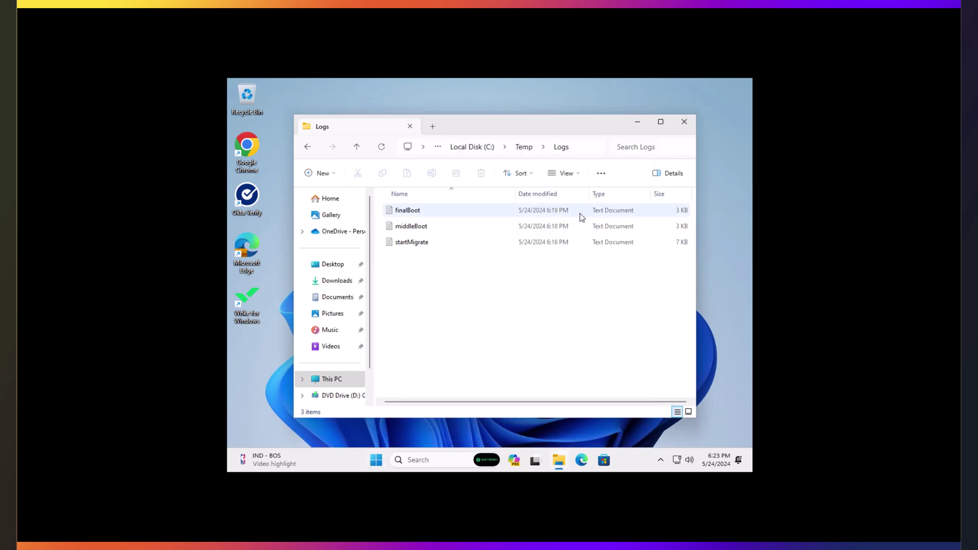